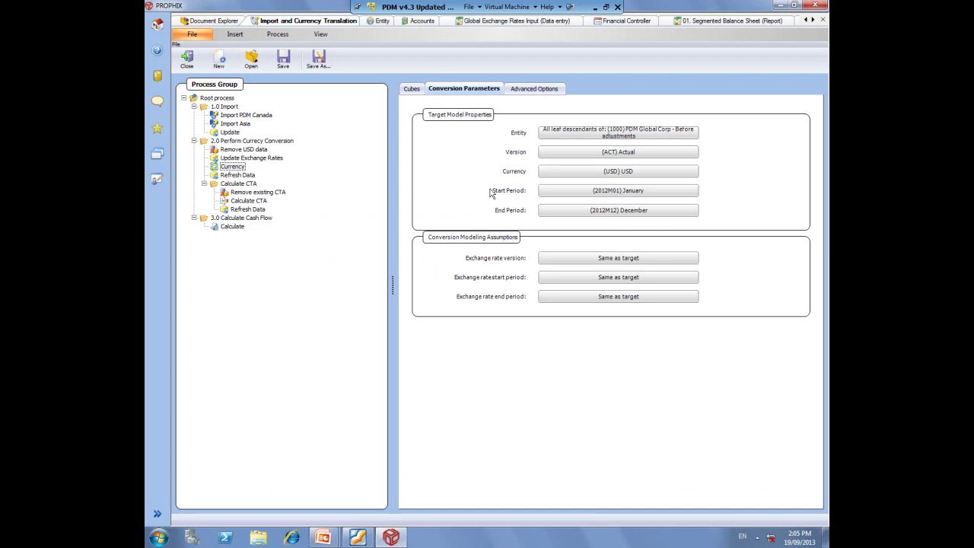
Review the Import PDM Canada process's write options and time period, and proceed to its field matching.
left_click(242, 117)
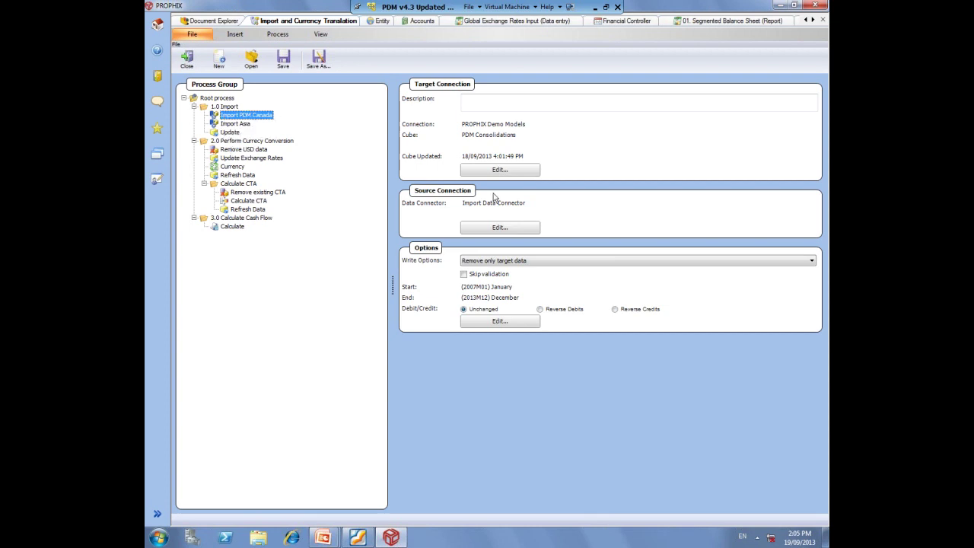
left_click(528, 323)
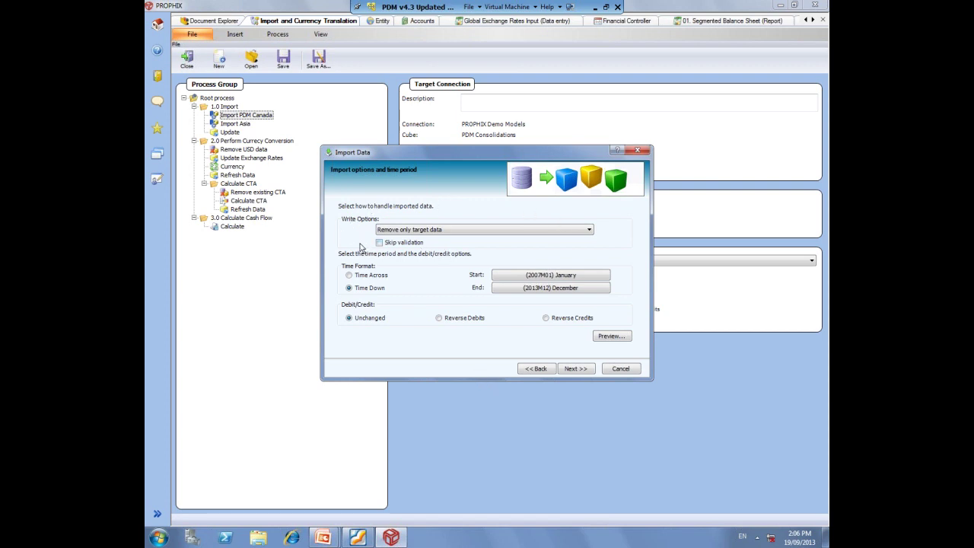
left_click(460, 233)
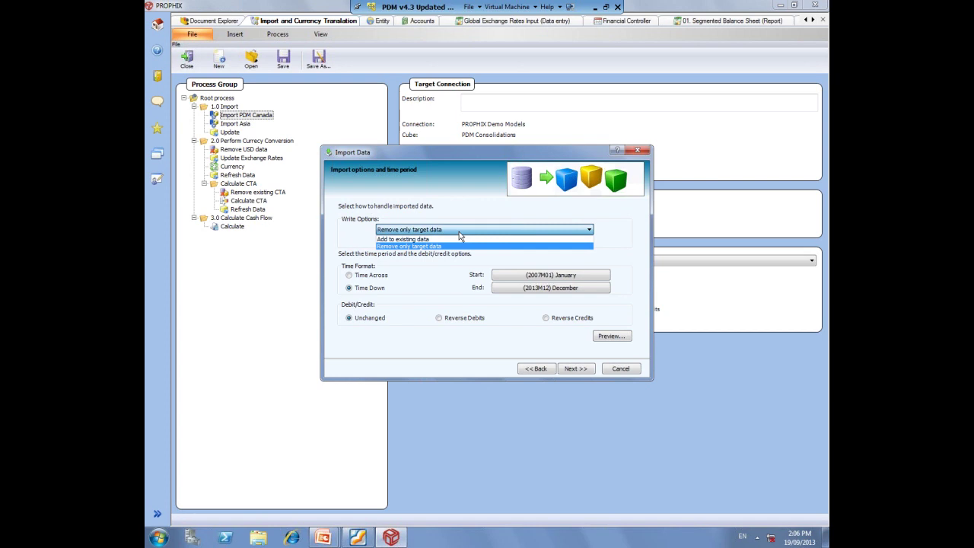
left_click(460, 231)
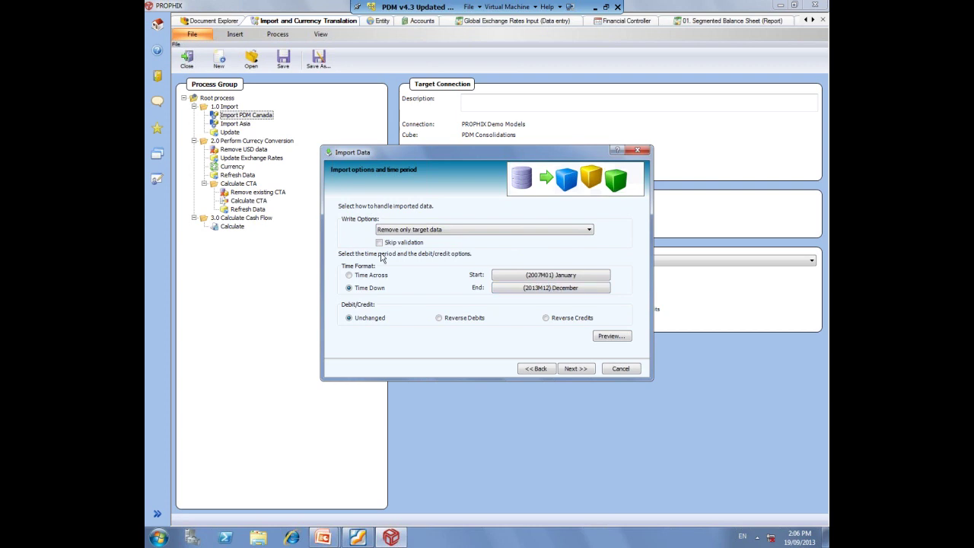
left_click(580, 371)
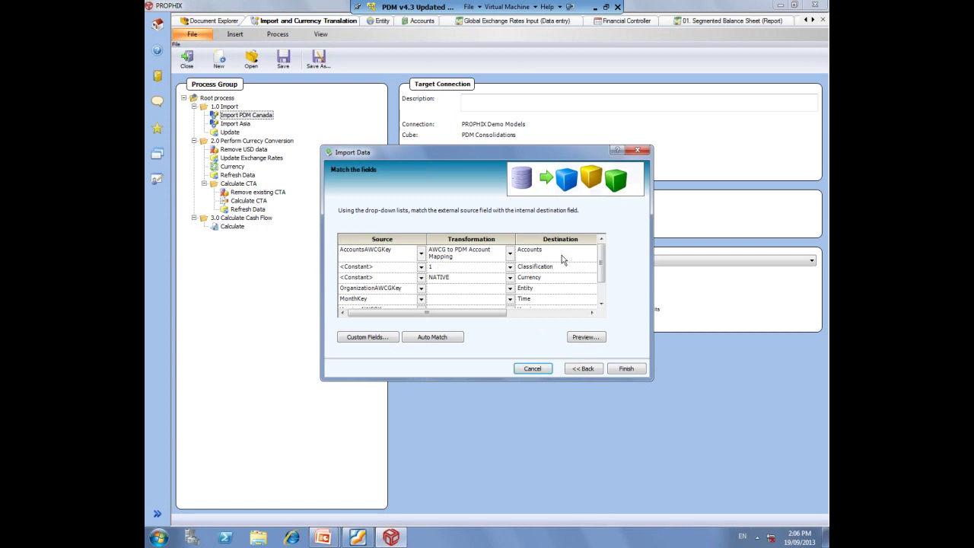
Examine the AWCG to PDM Account Mapping table and its editing options in the Mapping Table Editor, and leave the import setup.
left_click(510, 253)
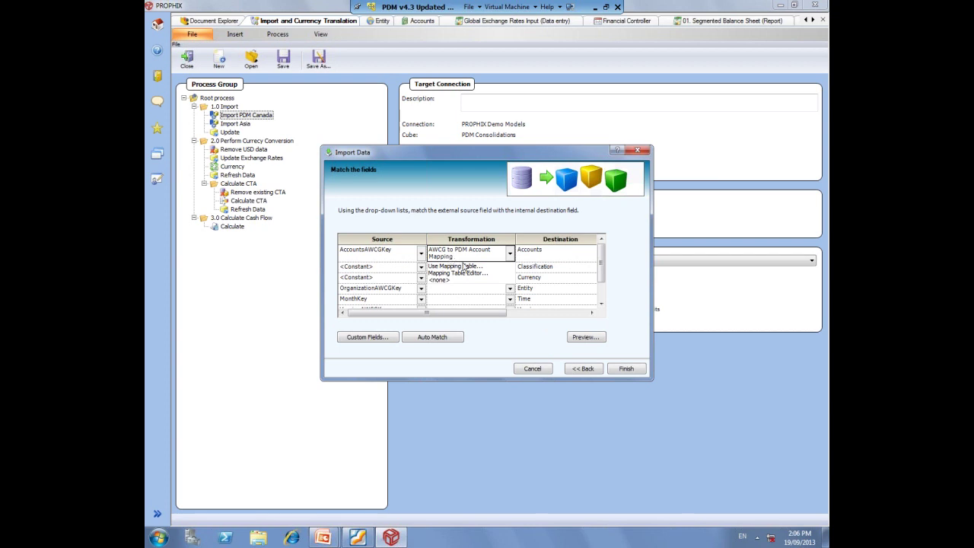
left_click(457, 272)
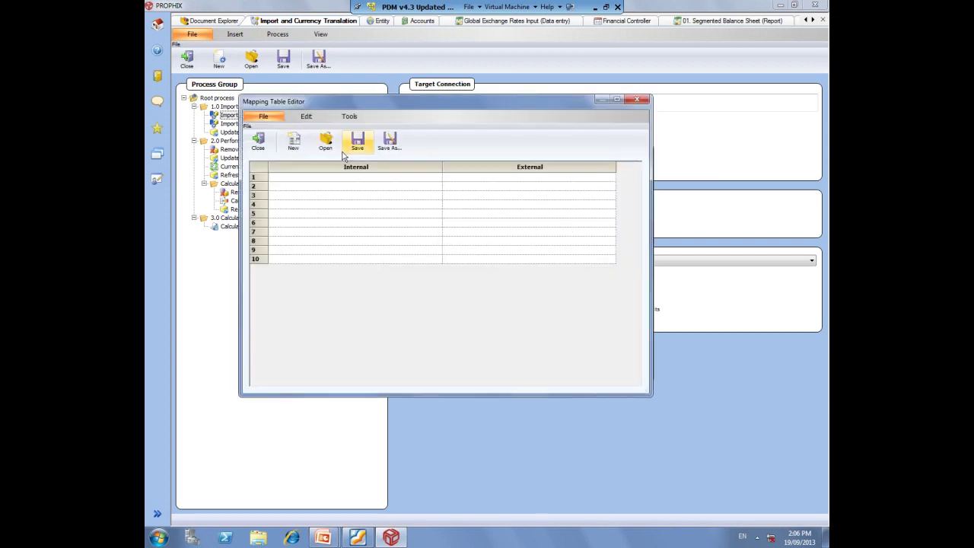
left_click(325, 141)
double_click(357, 207)
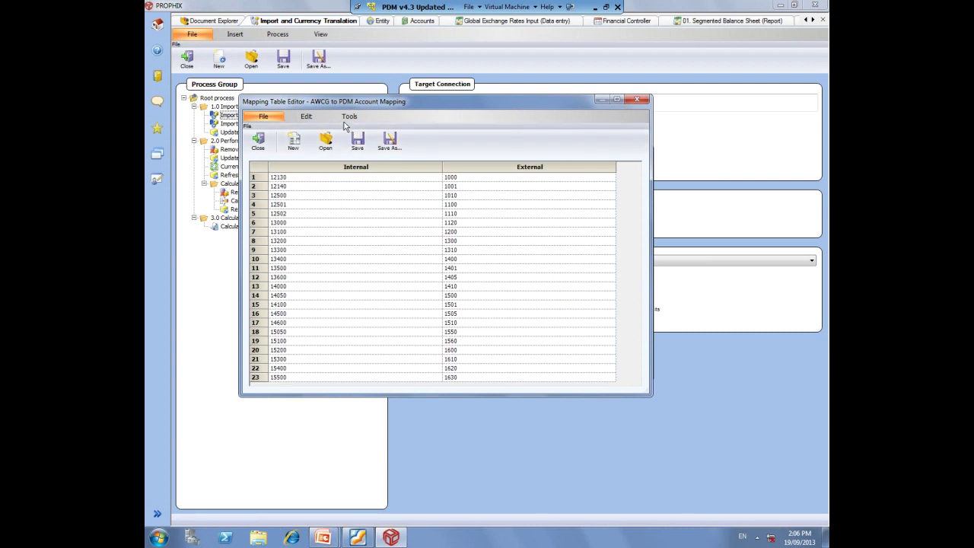
left_click(306, 116)
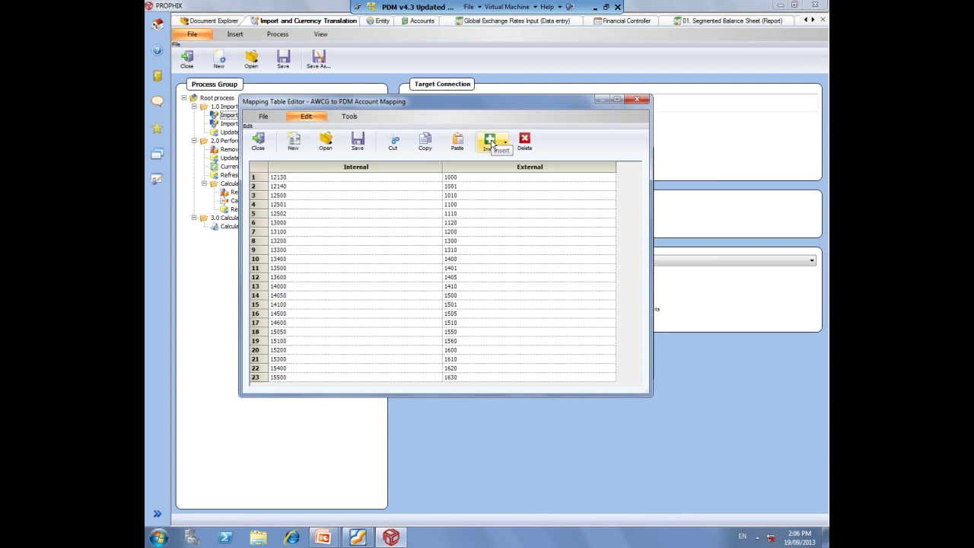
left_click(637, 101)
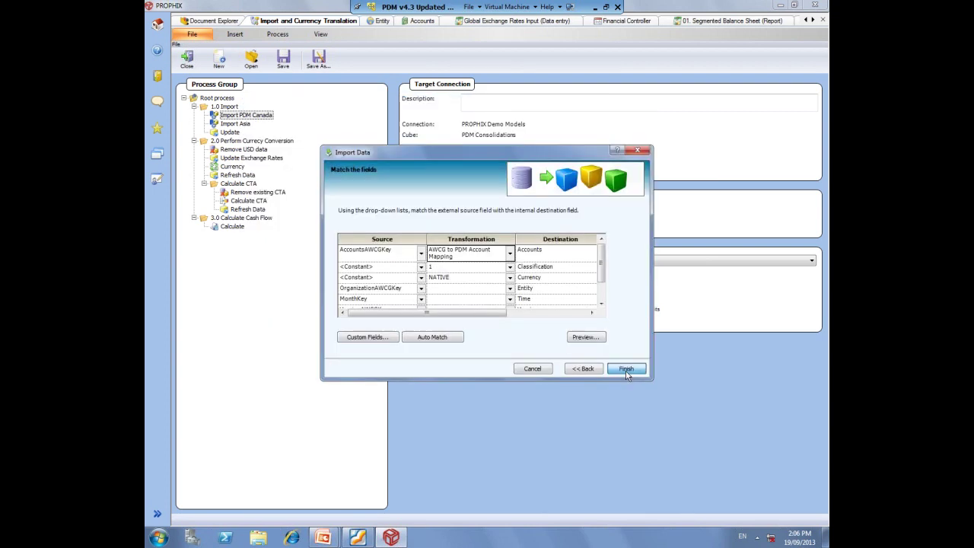
key("Escape")
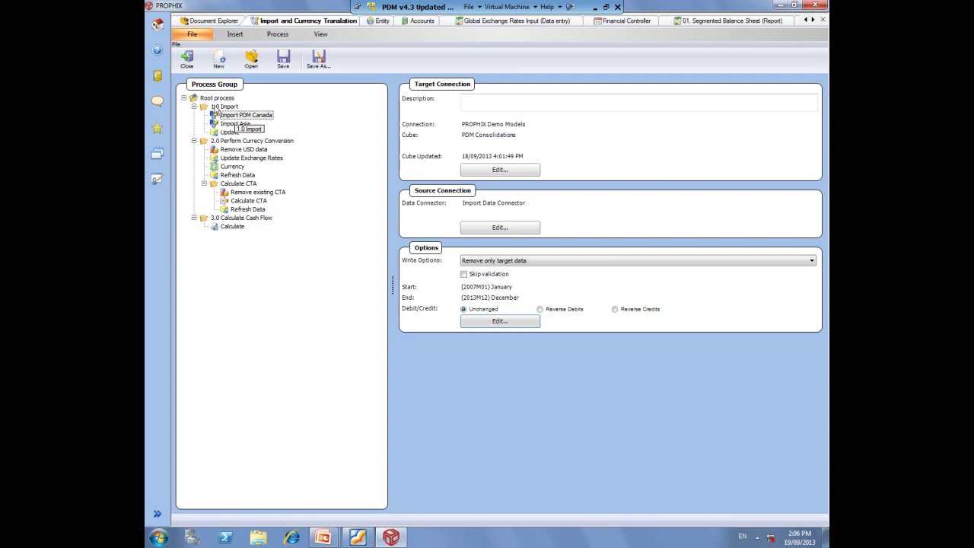
Review the 1.0 Import folder settings and the Currency process's cube associations and conversion parameters.
left_click(222, 107)
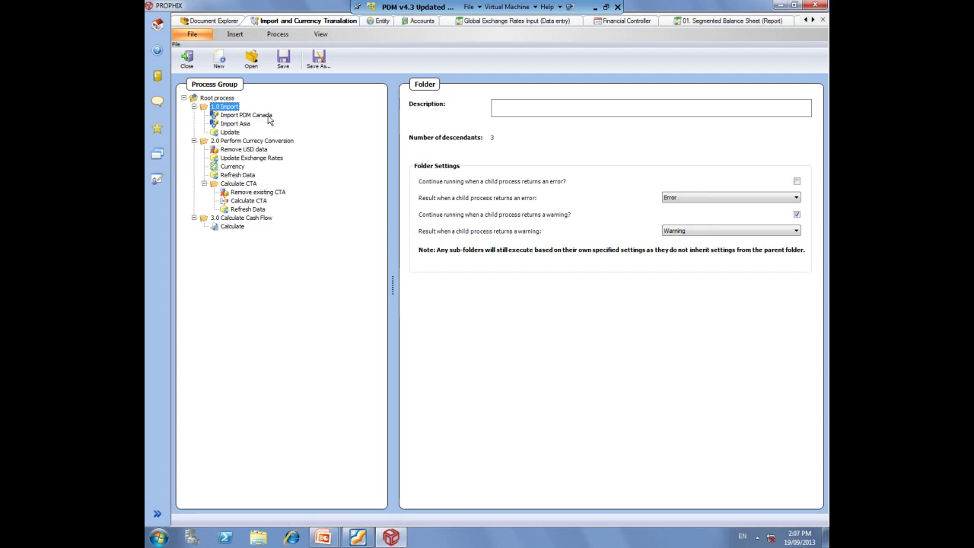
left_click(232, 167)
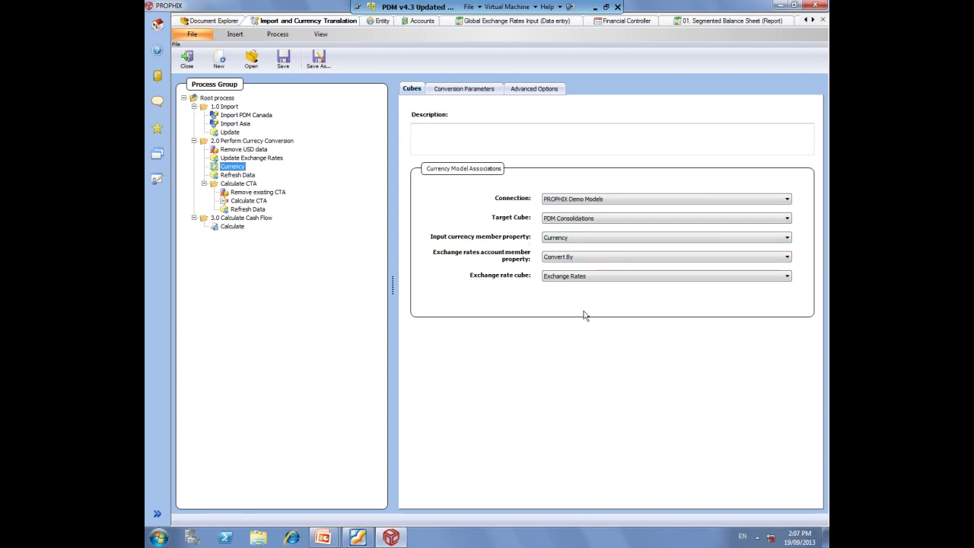
left_click(472, 92)
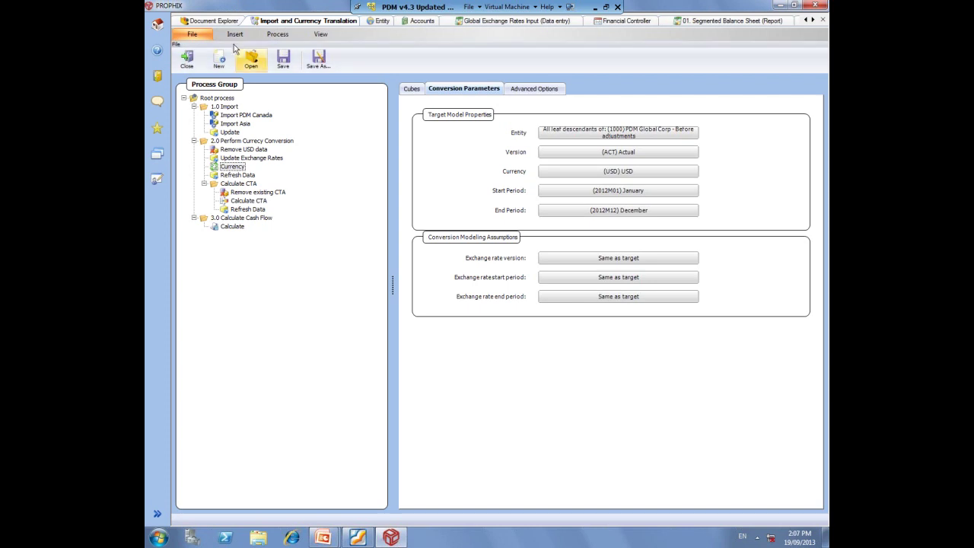
Check PDM Hong Kong's currency property in the Entity dimension and view the form for adding a member below PDM: Asia Pacific.
left_click(383, 23)
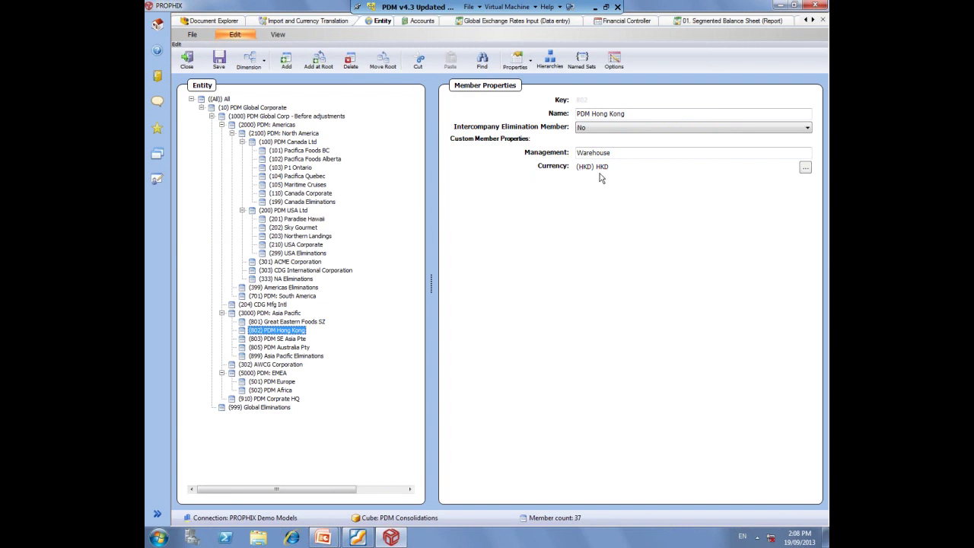
left_click(804, 169)
left_click(276, 313)
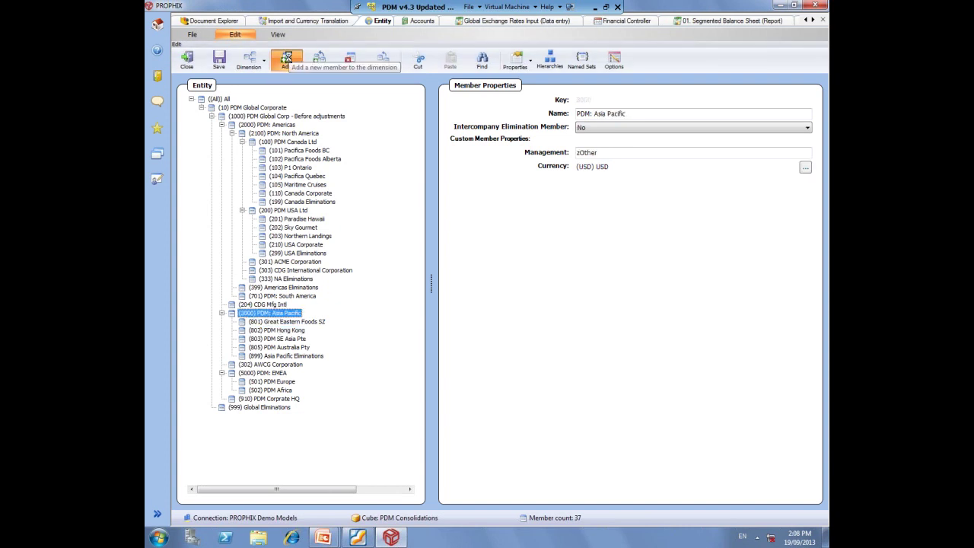
left_click(287, 59)
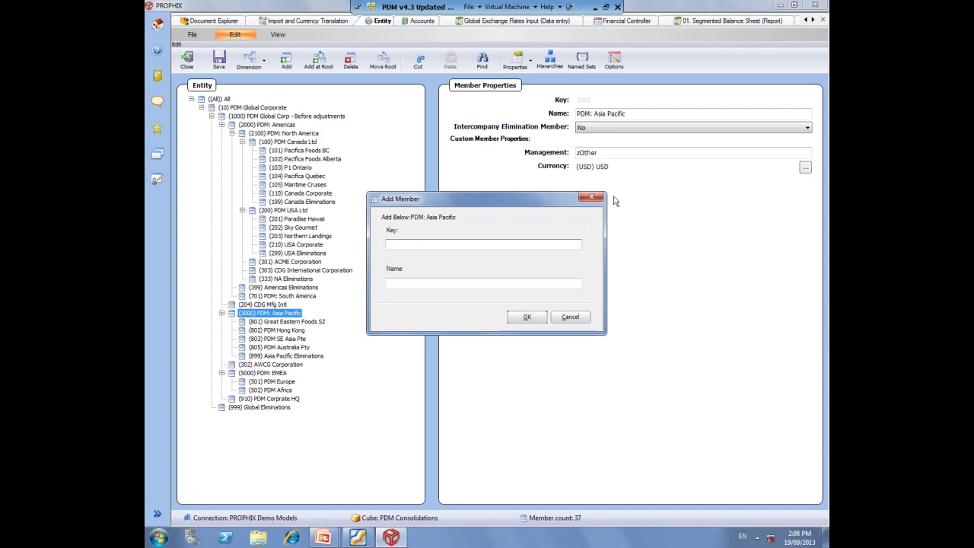
left_click(570, 318)
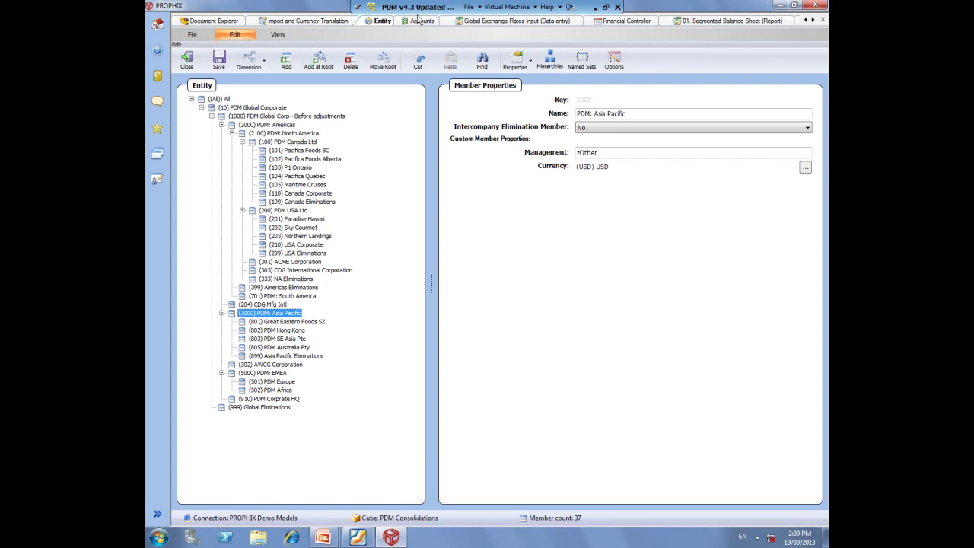
Inspect the account type and Convert By choices of Income Tax Expense, and view the properties of Deferred Tax - Current.
left_click(419, 21)
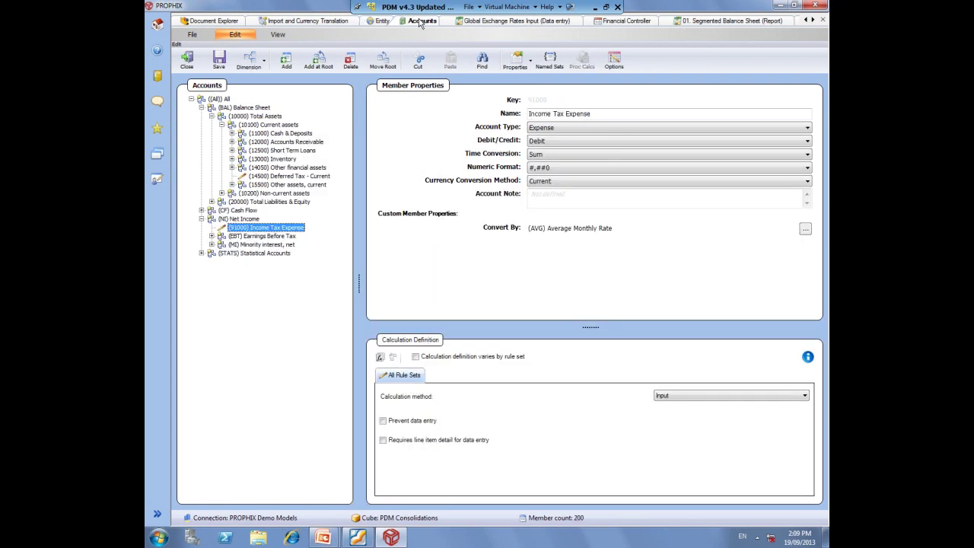
left_click(592, 128)
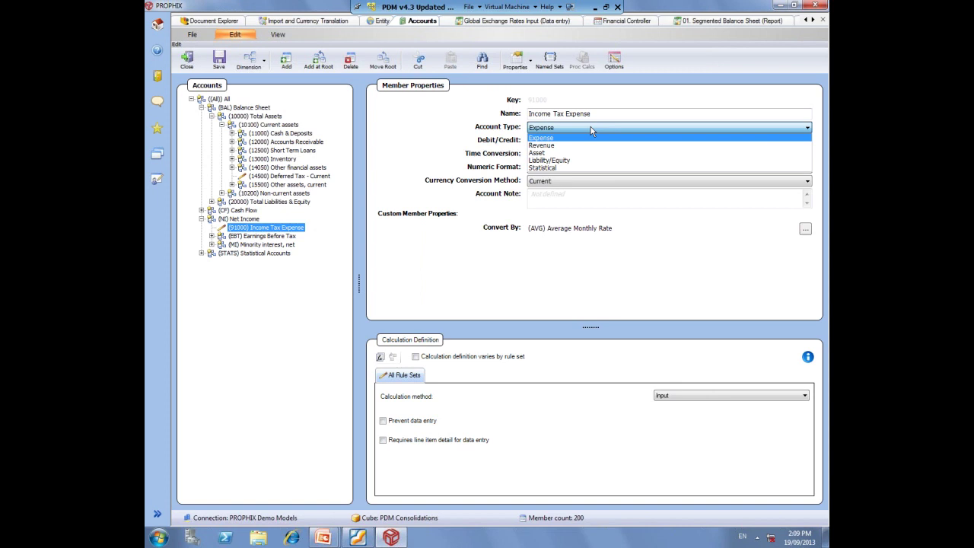
left_click(567, 189)
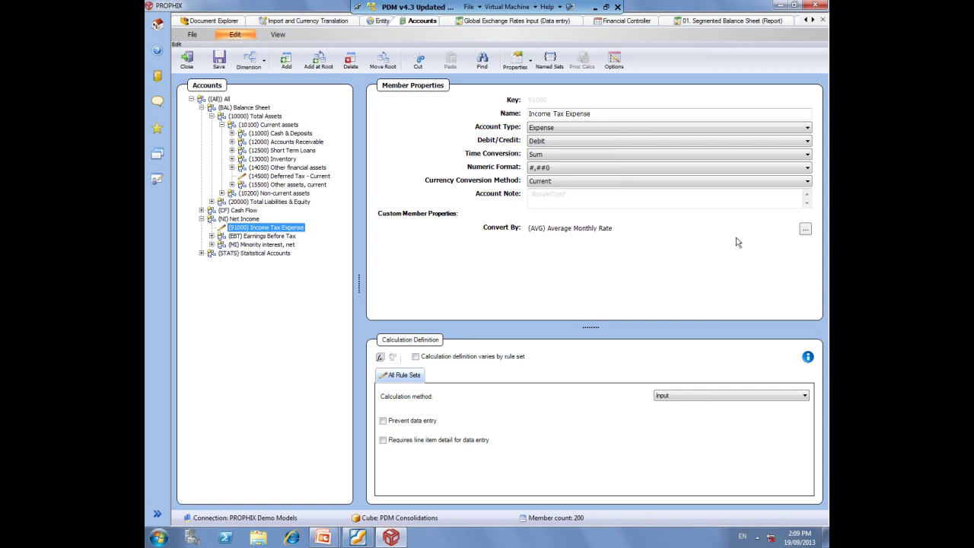
left_click(806, 229)
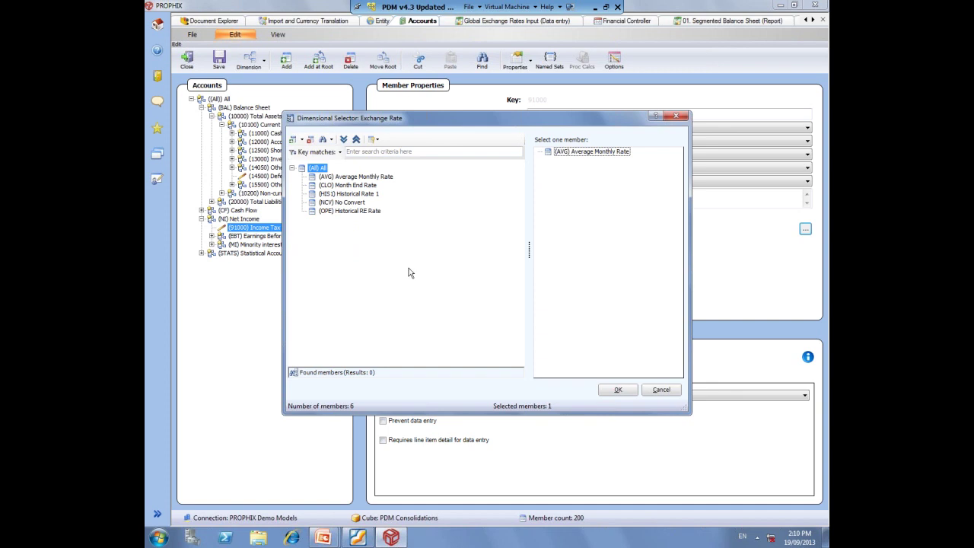
left_click(660, 390)
left_click(275, 176)
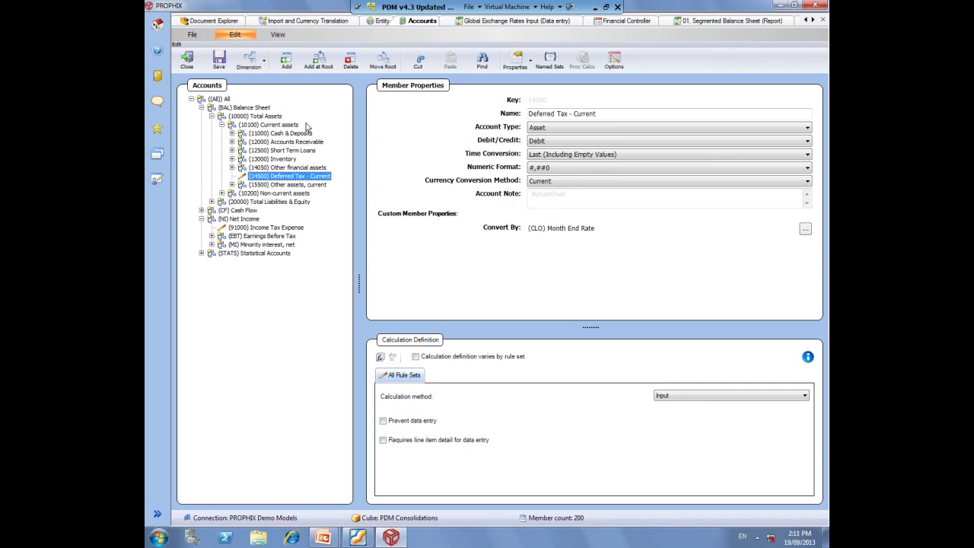
Examine the AUD to USD average, month end, historical and no-convert rates in Global Exchange Rates Input.
left_click(495, 22)
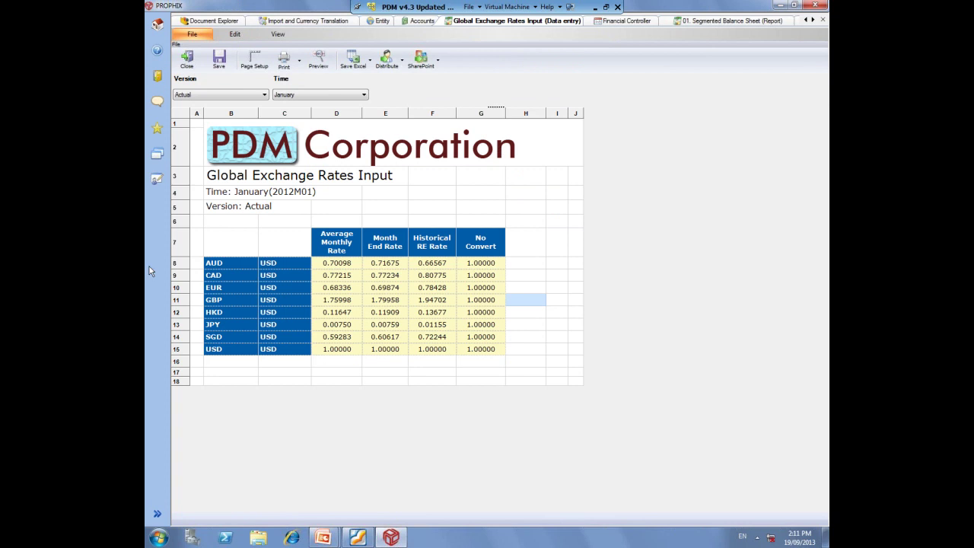
left_click(231, 262)
left_click(338, 263)
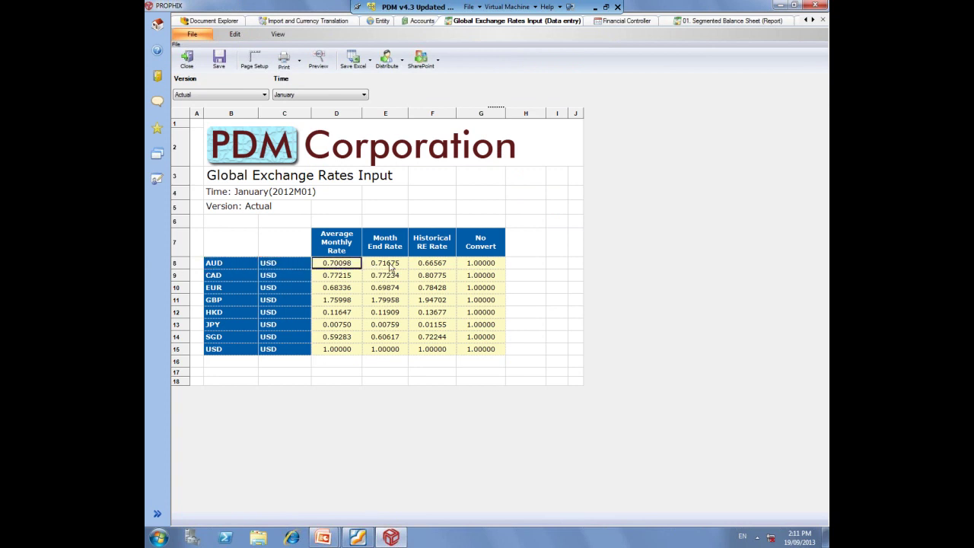
left_click(391, 266)
left_click(445, 268)
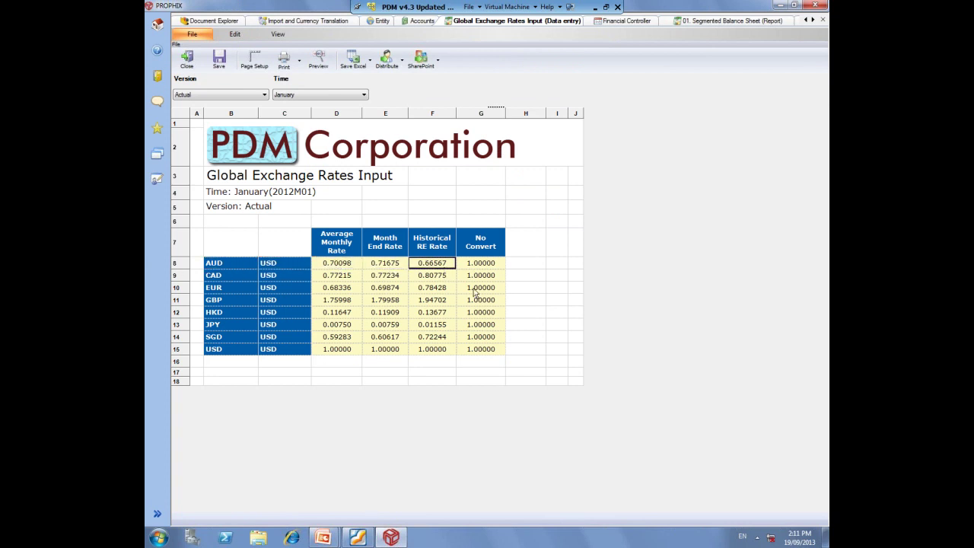
left_click(486, 268)
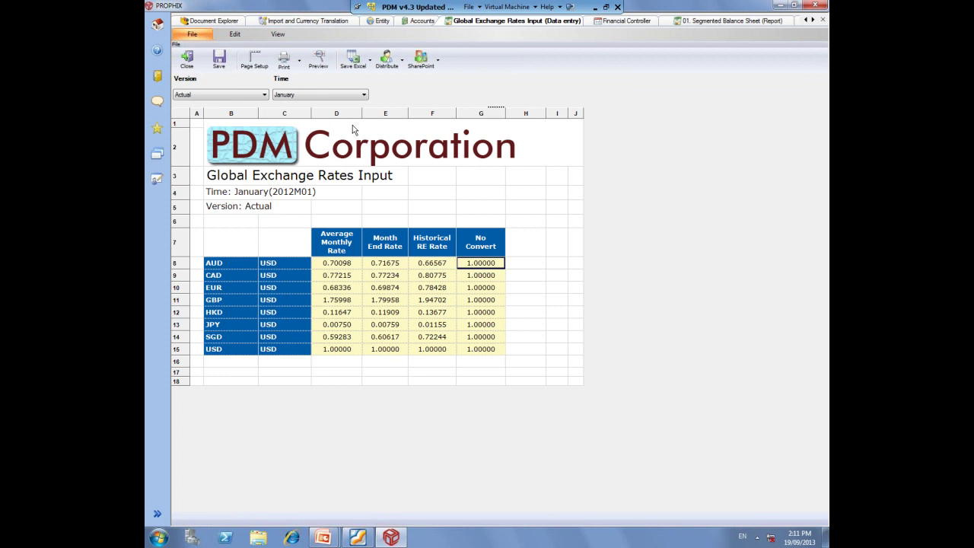
View the available months and versions for the exchange rates, keeping January and Actual selected.
left_click(335, 94)
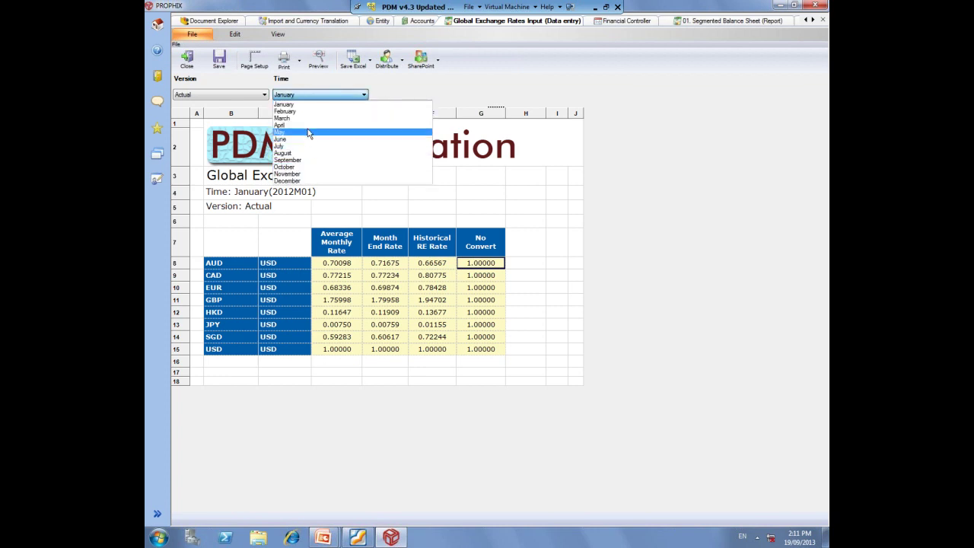
left_click(333, 95)
left_click(189, 94)
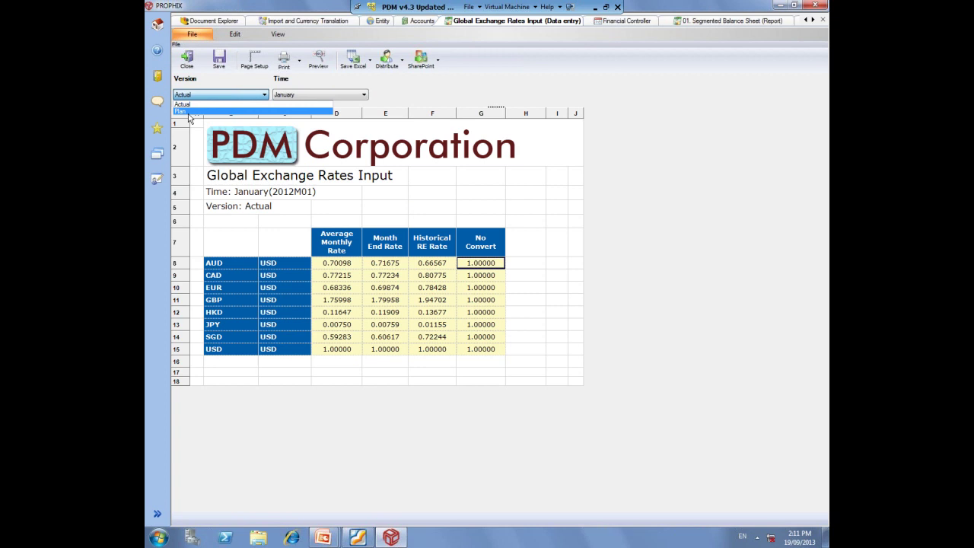
left_click(183, 104)
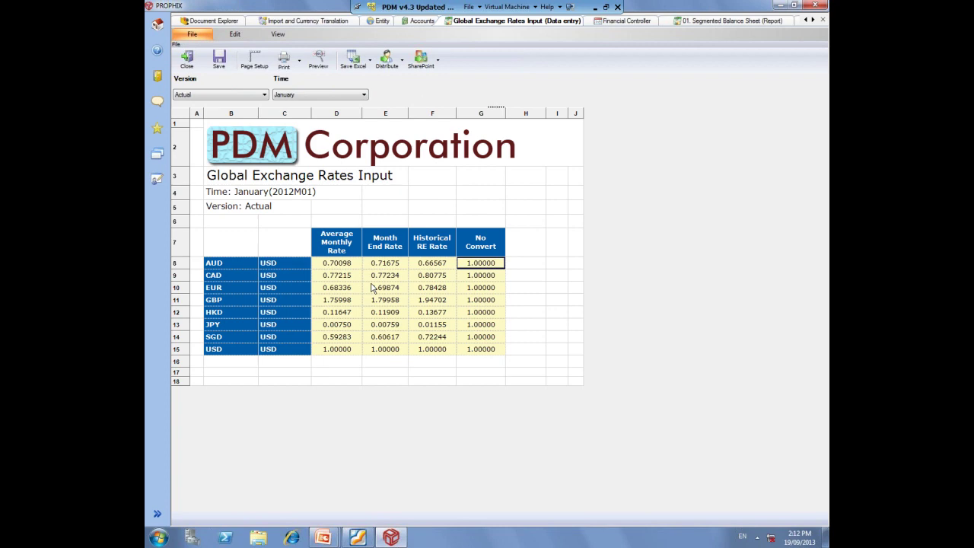
key("alt+Tab")
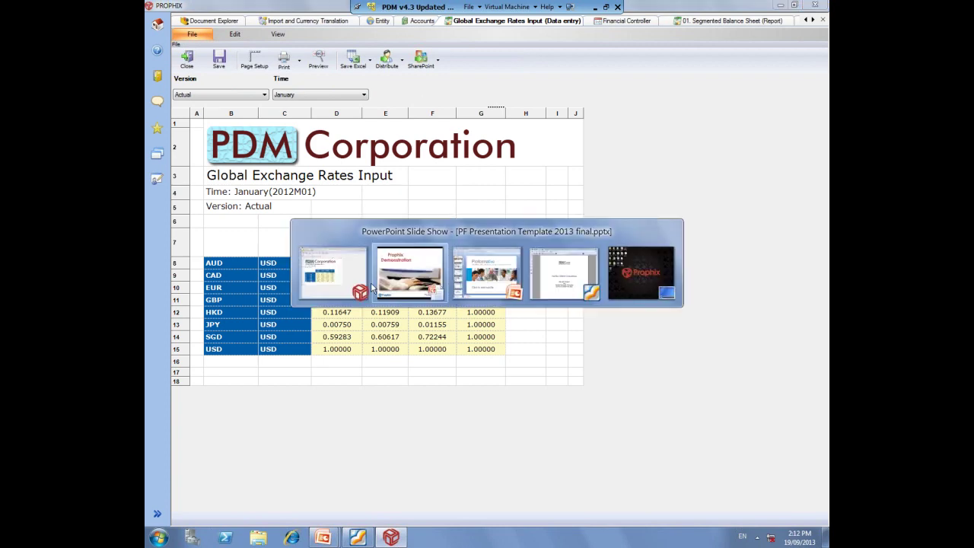
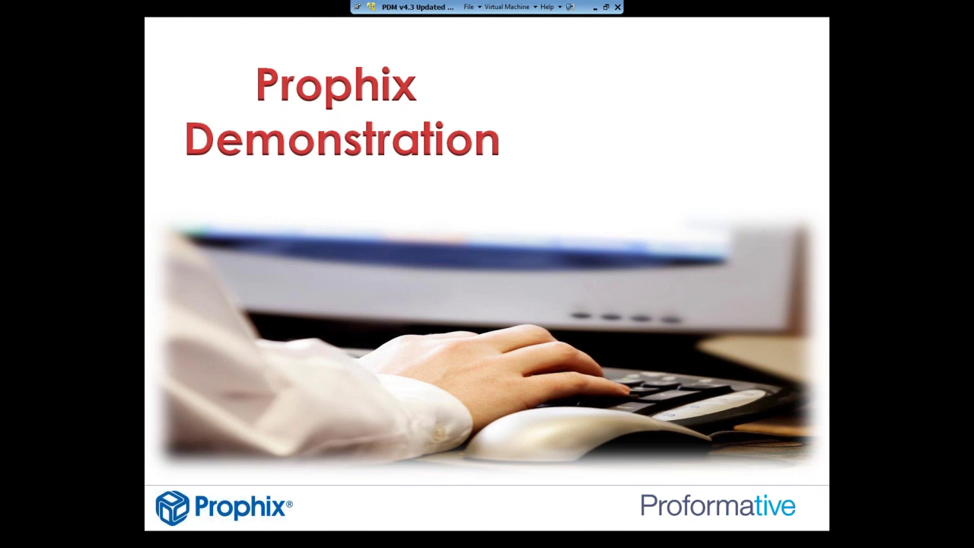
key("alt+Tab")
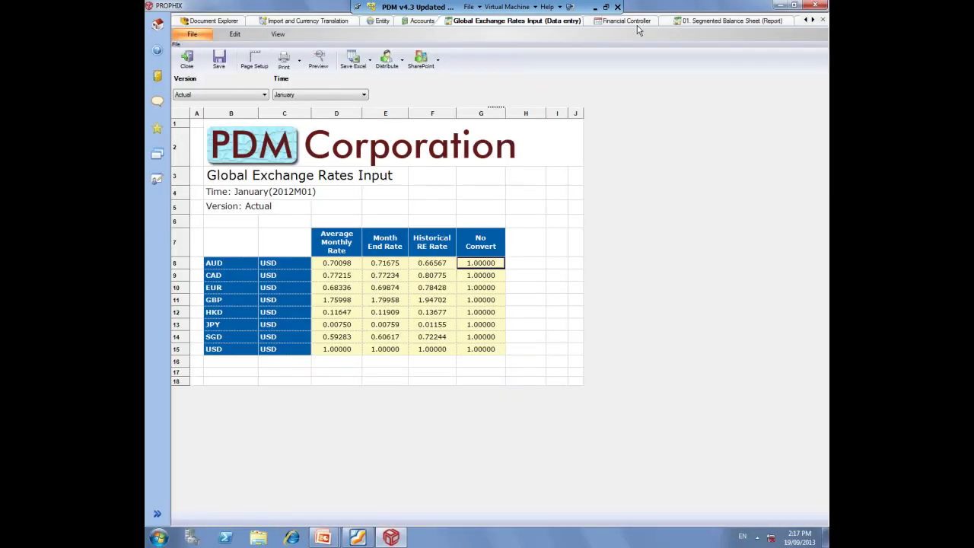
View the journal types that can be added to PDM Consolidation Adjustments, and inspect the regular entry Reclass of marketable securities.
left_click(637, 23)
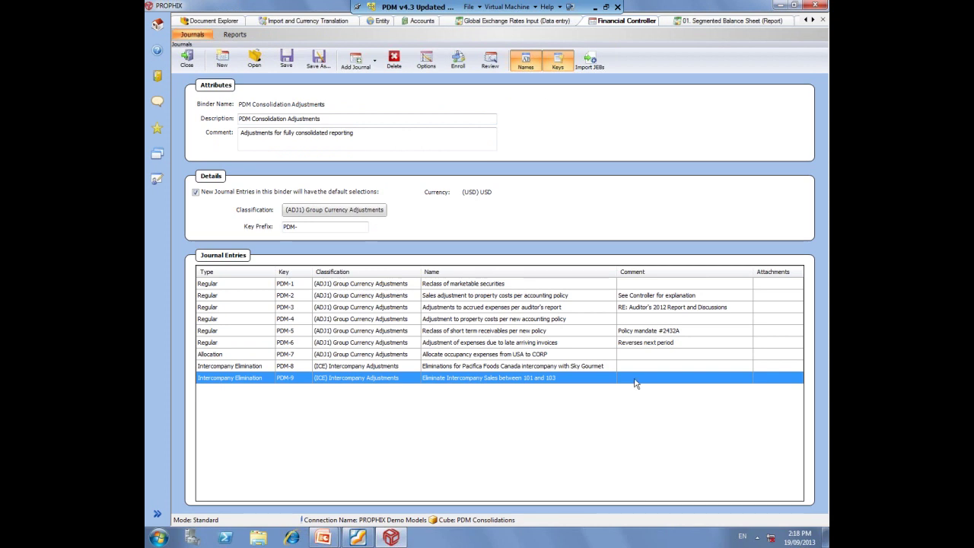
left_click(375, 61)
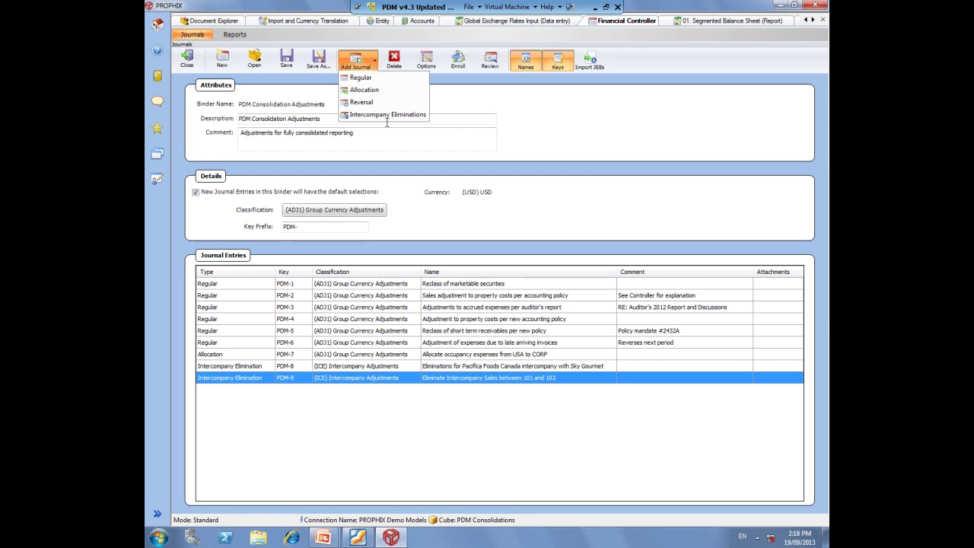
left_click(456, 282)
double_click(456, 280)
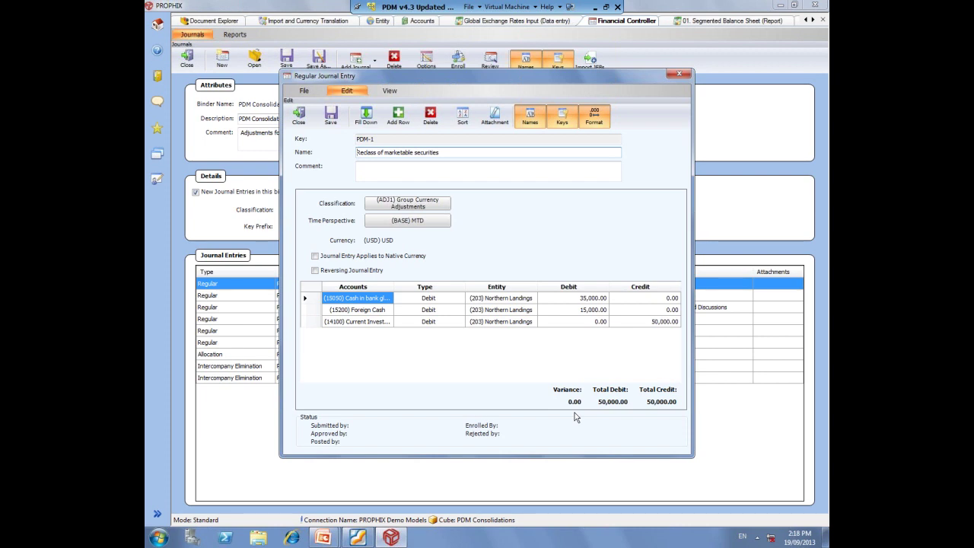
key("Escape")
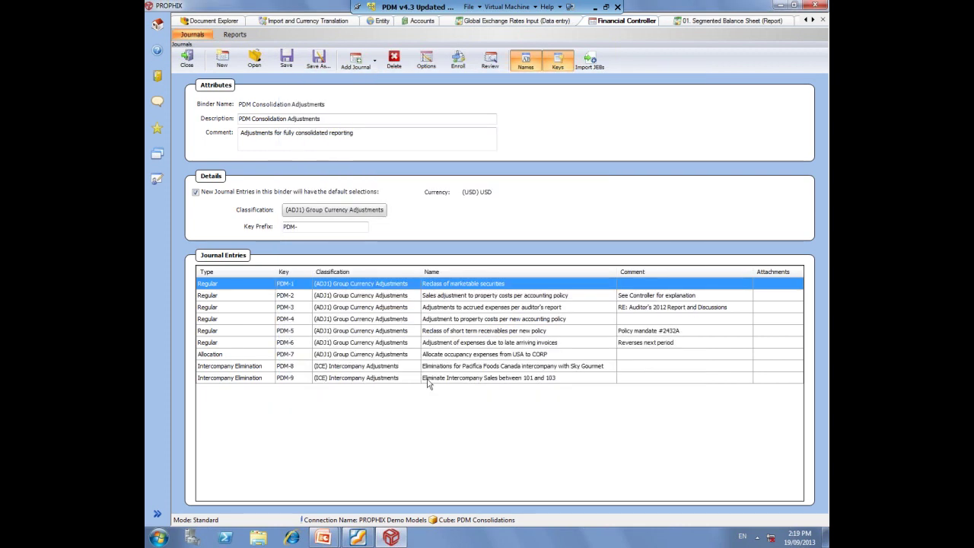
Inspect the intercompany elimination PDM-9 between 101 and 103, checking the account, entity, time and version behind its source cube value.
double_click(446, 378)
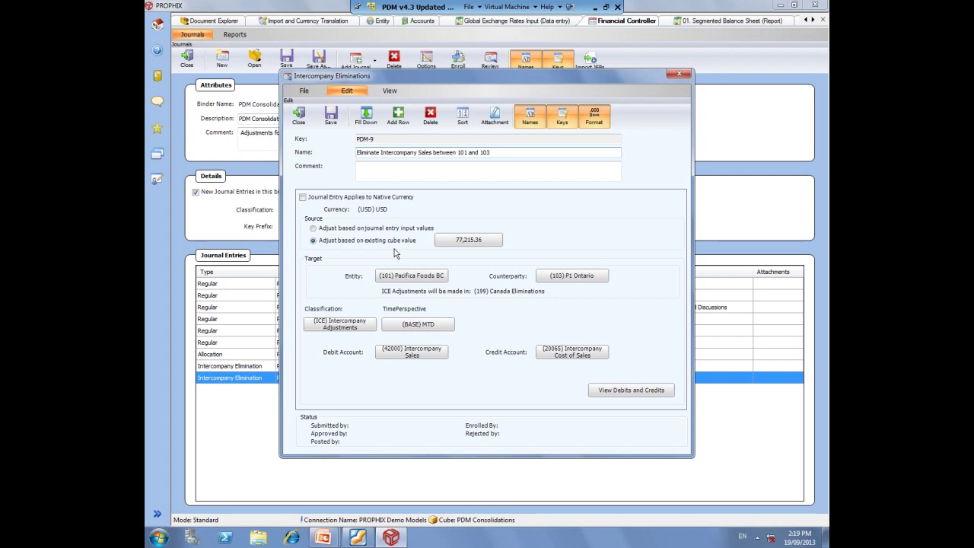
left_click(454, 241)
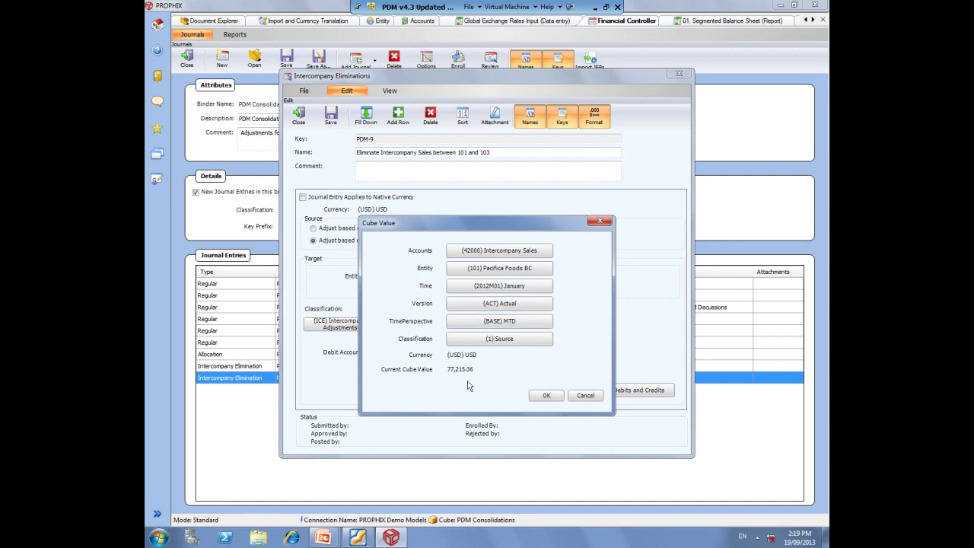
left_click(586, 395)
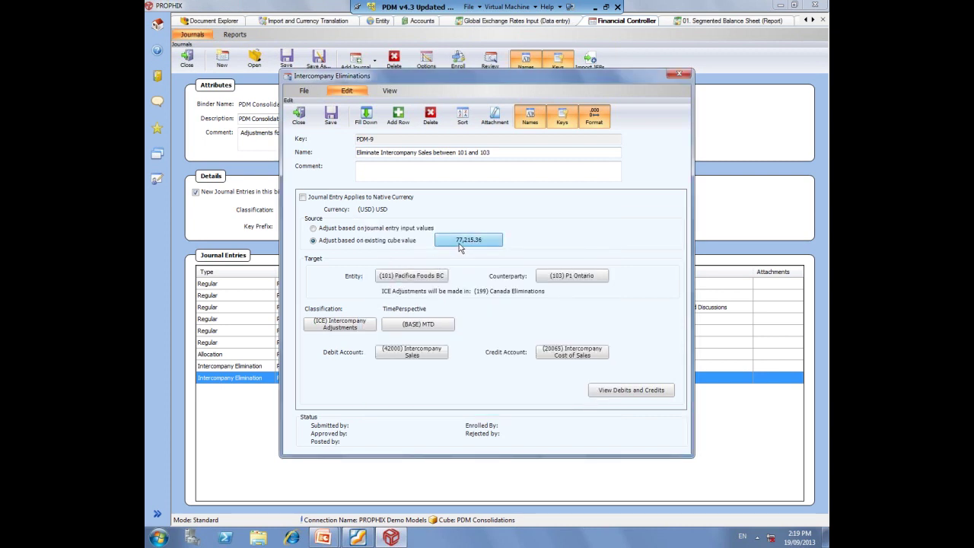
left_click(459, 243)
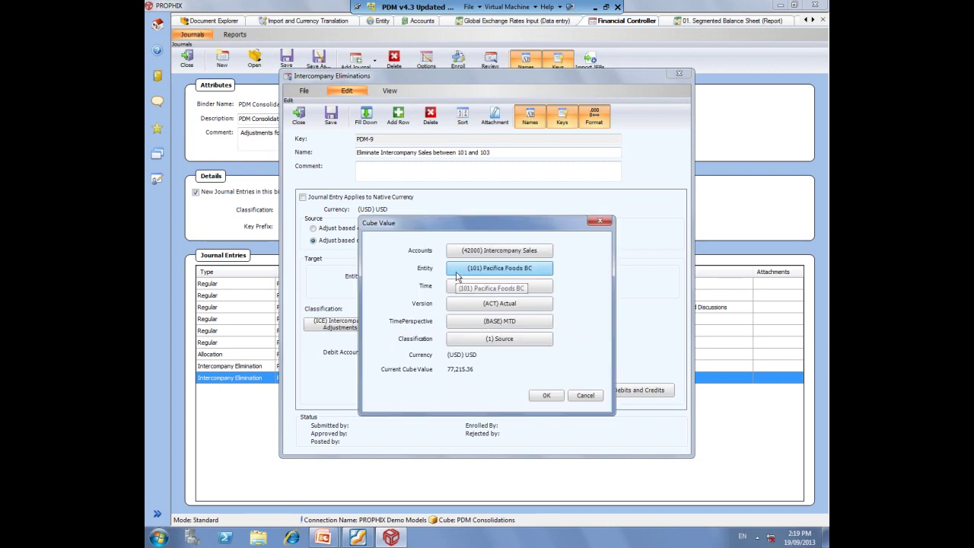
left_click(598, 400)
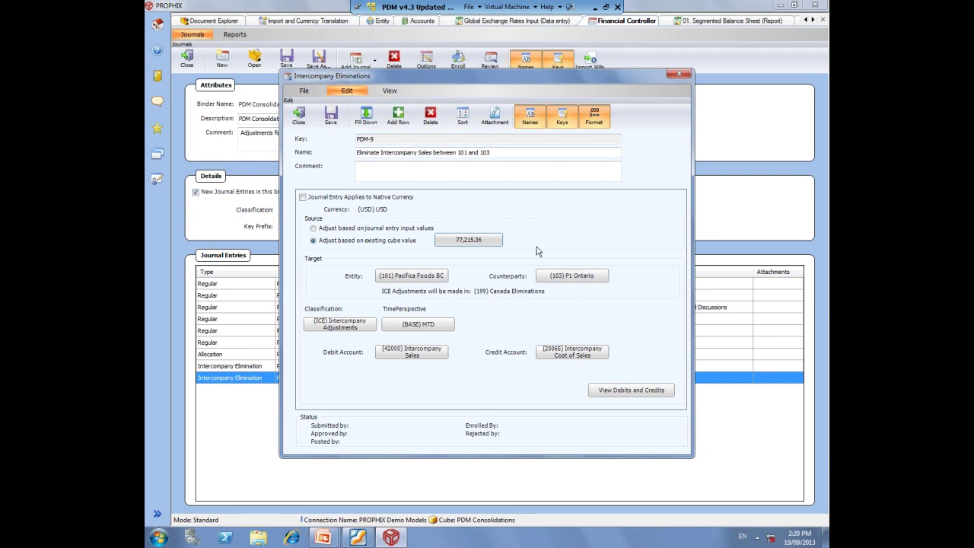
left_click(491, 243)
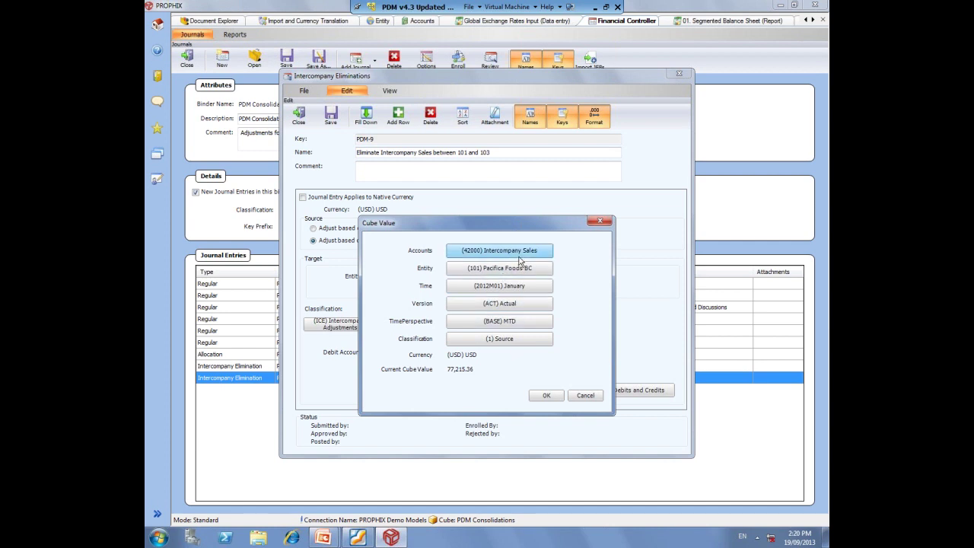
left_click(585, 396)
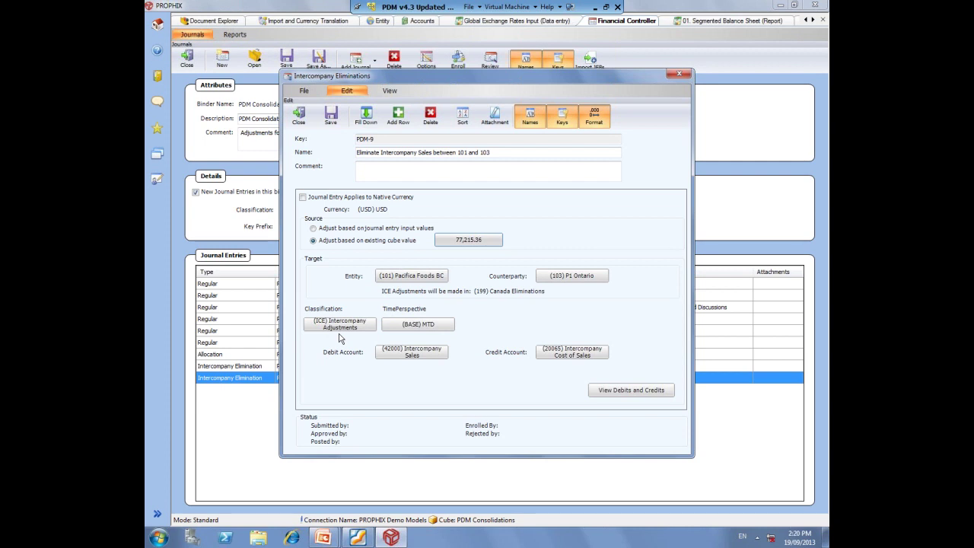
View the debits and credits generated by the intercompany sales elimination, and close the entry.
left_click(602, 391)
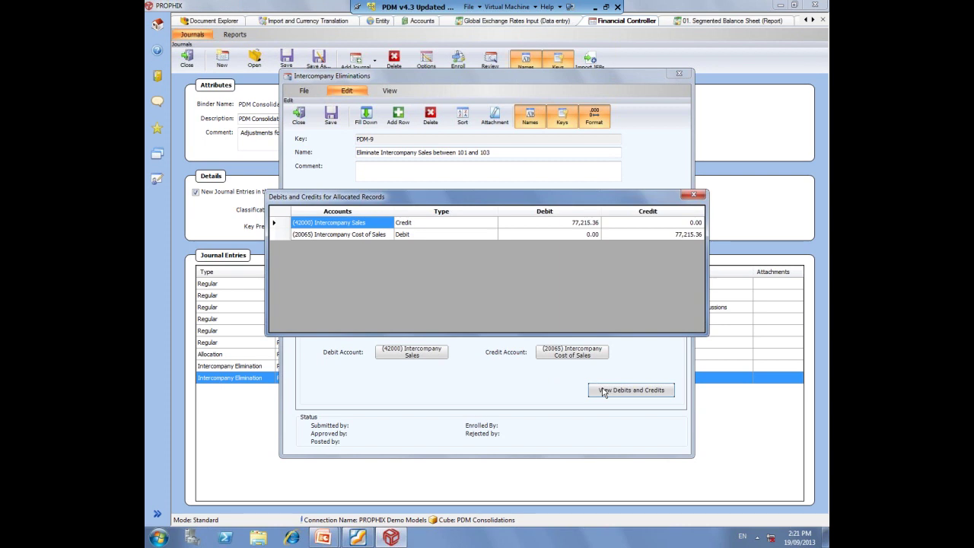
left_click(694, 197)
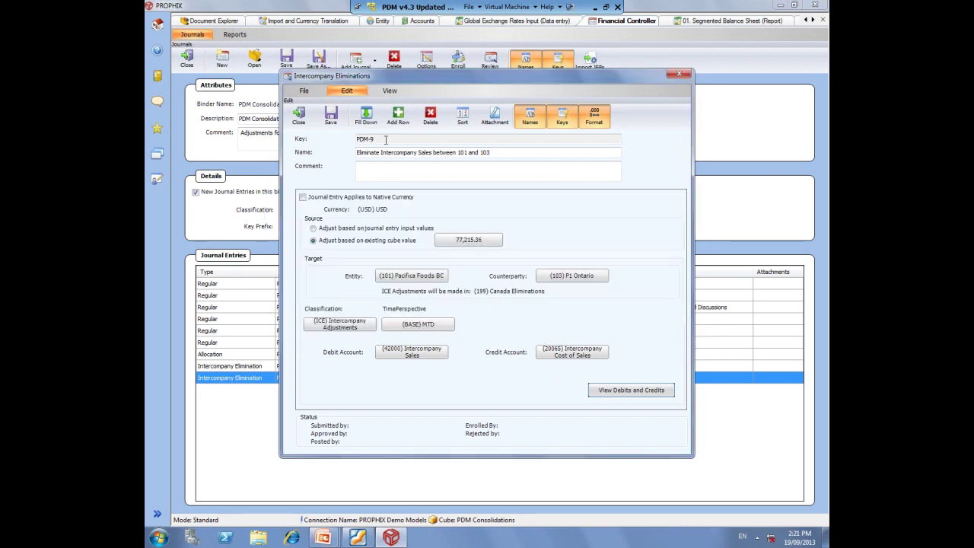
left_click(302, 117)
View the workflow enrolment settings for the consolidation adjustment journals without enrolling them.
left_click(459, 60)
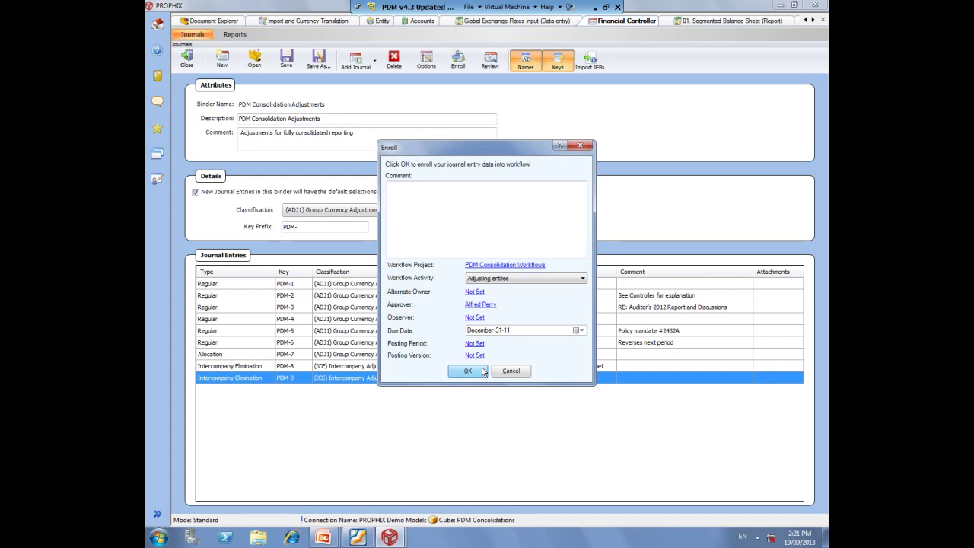
left_click(511, 371)
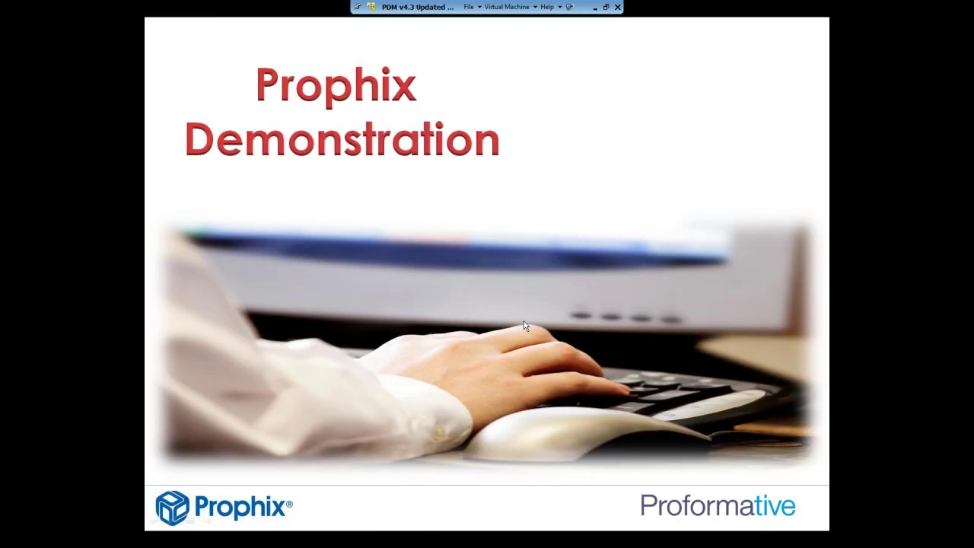
left_click(522, 328)
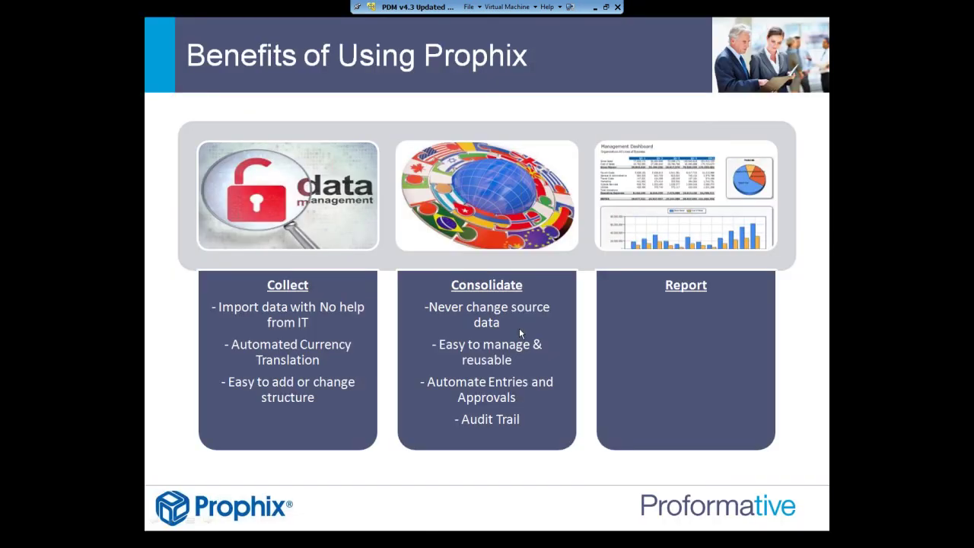